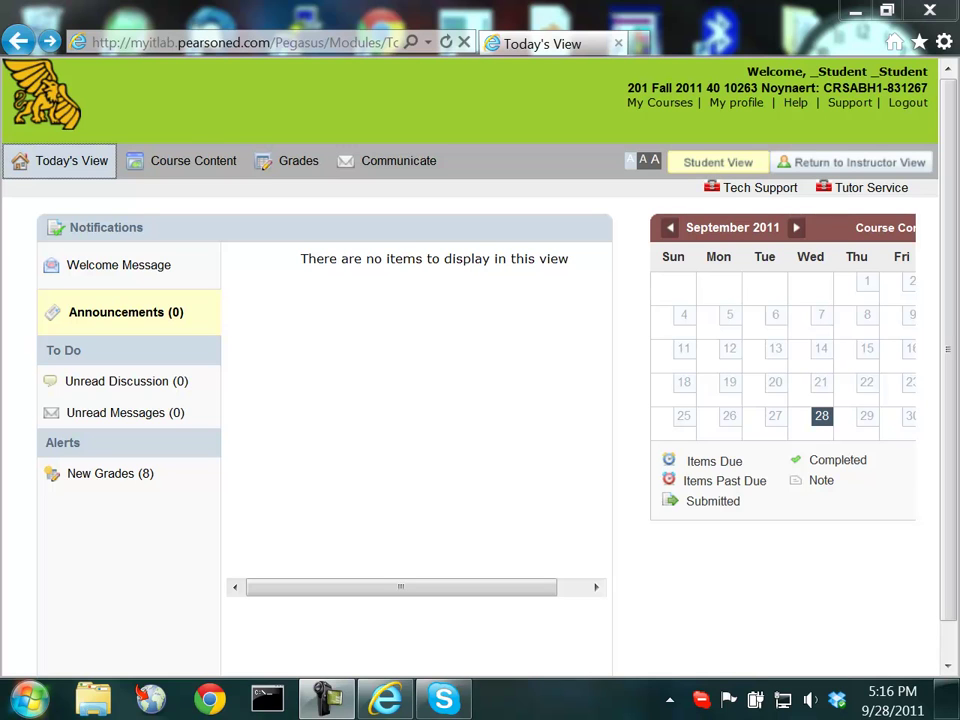
- Open the Word Chapter 4 Grader Project [Homework] from the Word (Volume 2) folder of the course content
click(210, 170)
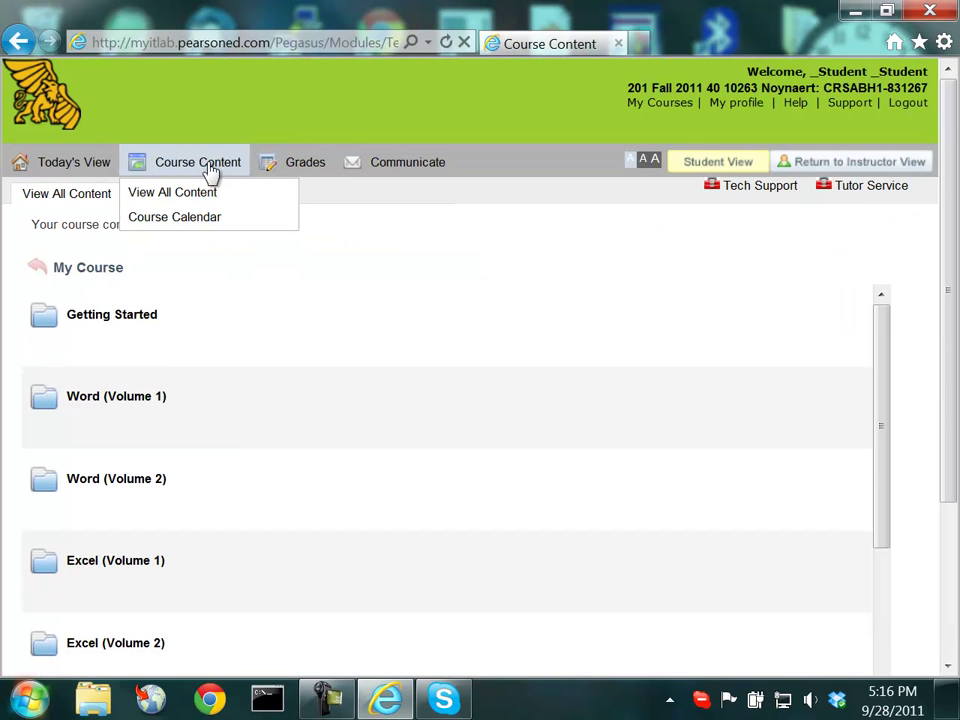
click(153, 481)
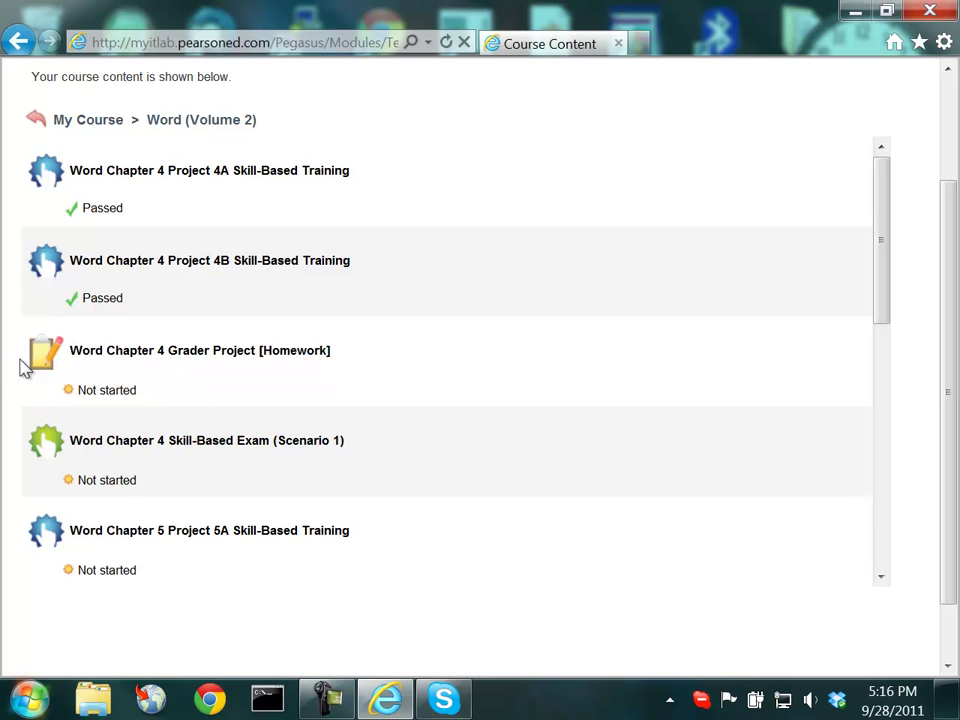
click(94, 353)
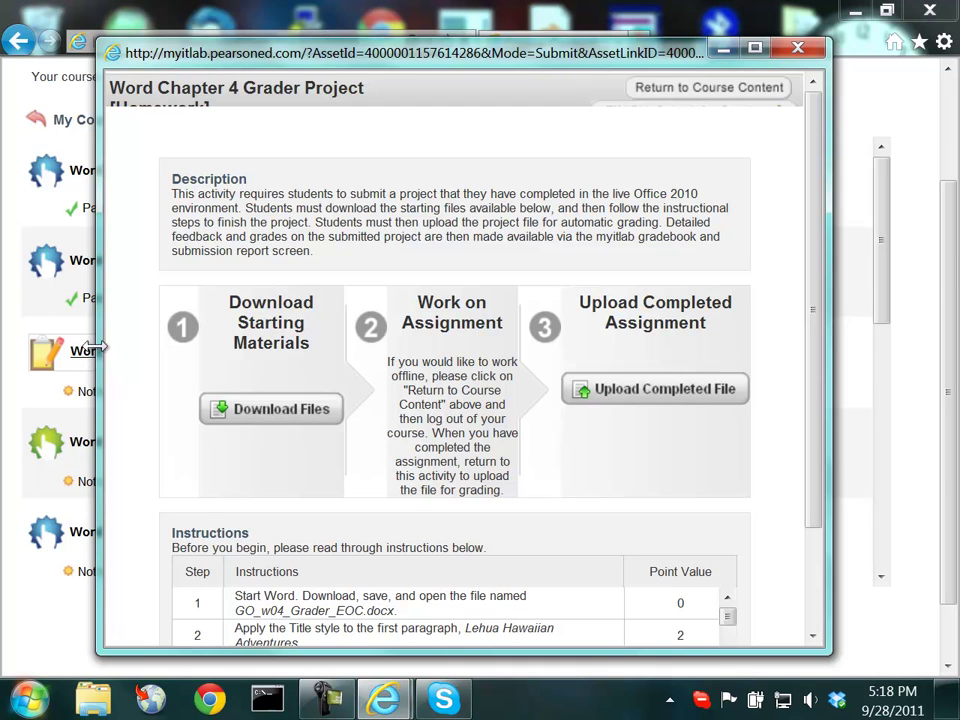
- Open the instructions file W_CH04_GOV2_EOC_Instructions.docx from the project's starting files in Word
click(313, 412)
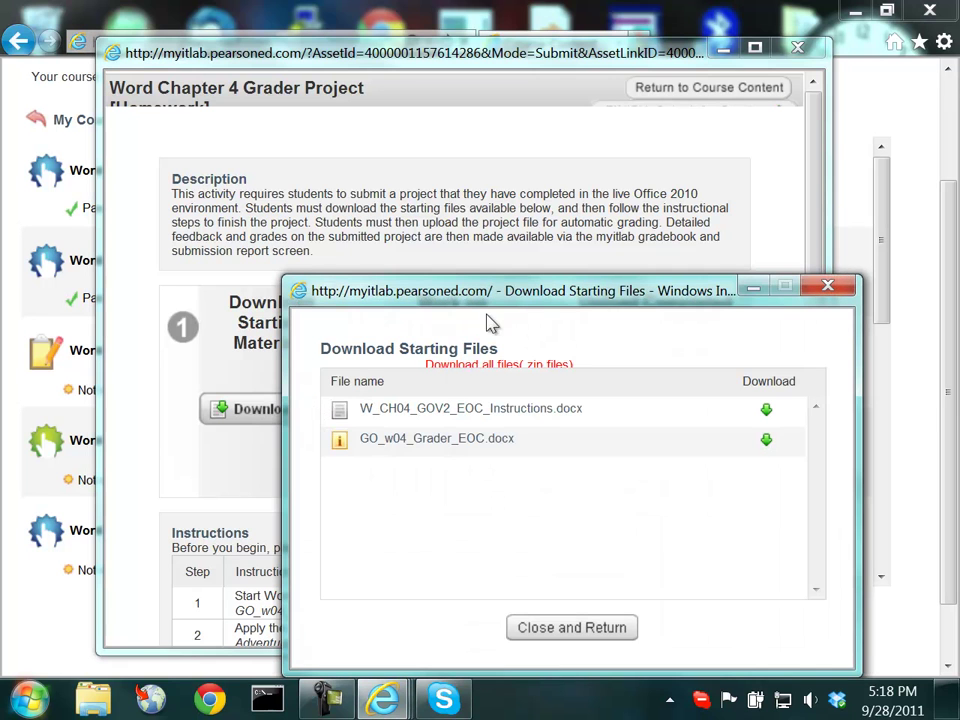
drag(500, 303, 396, 170)
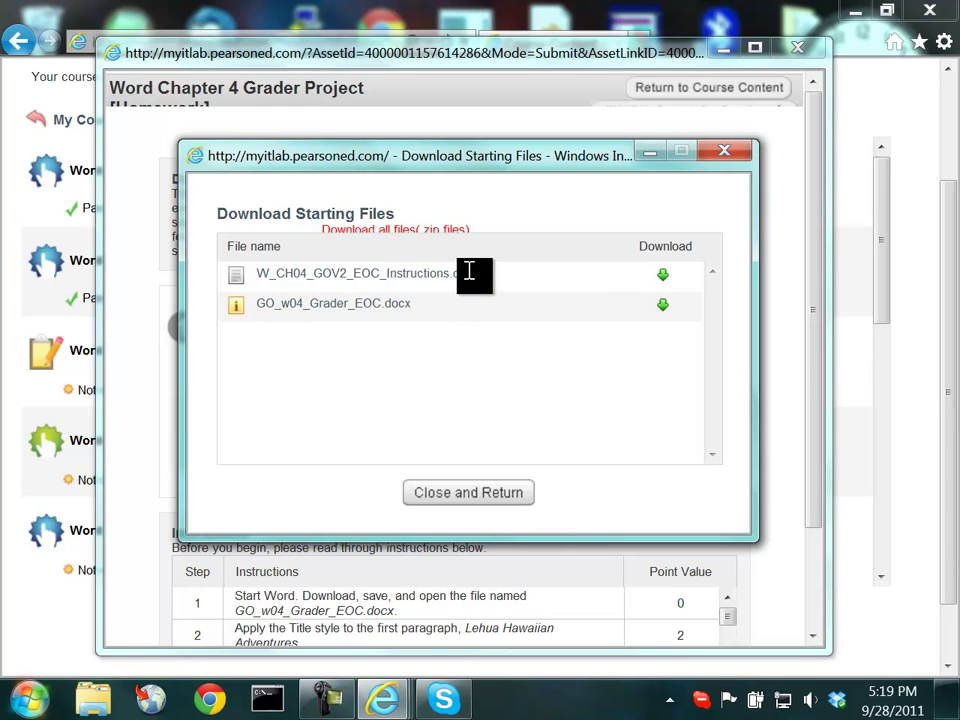
click(664, 285)
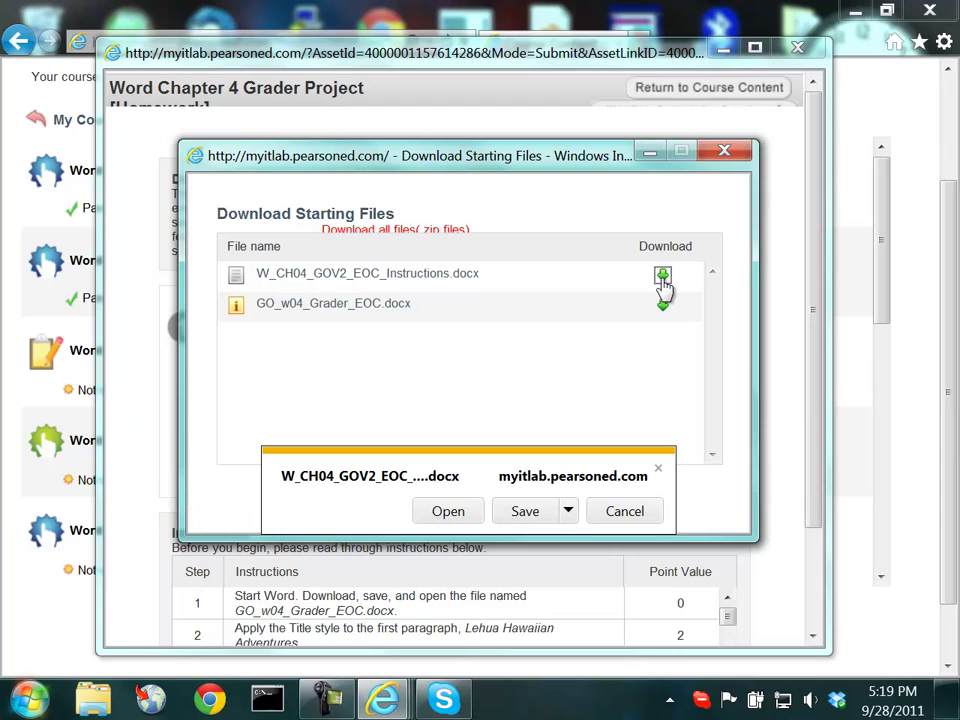
click(457, 514)
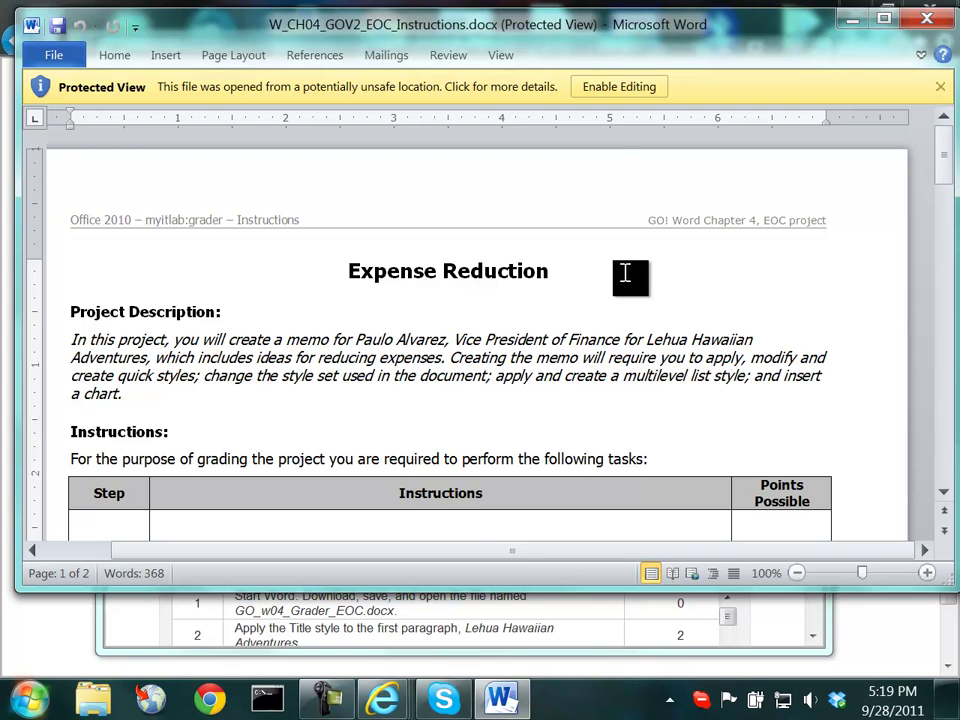
- Enable editing of the instructions document, print one copy of all its pages, and close it
click(613, 87)
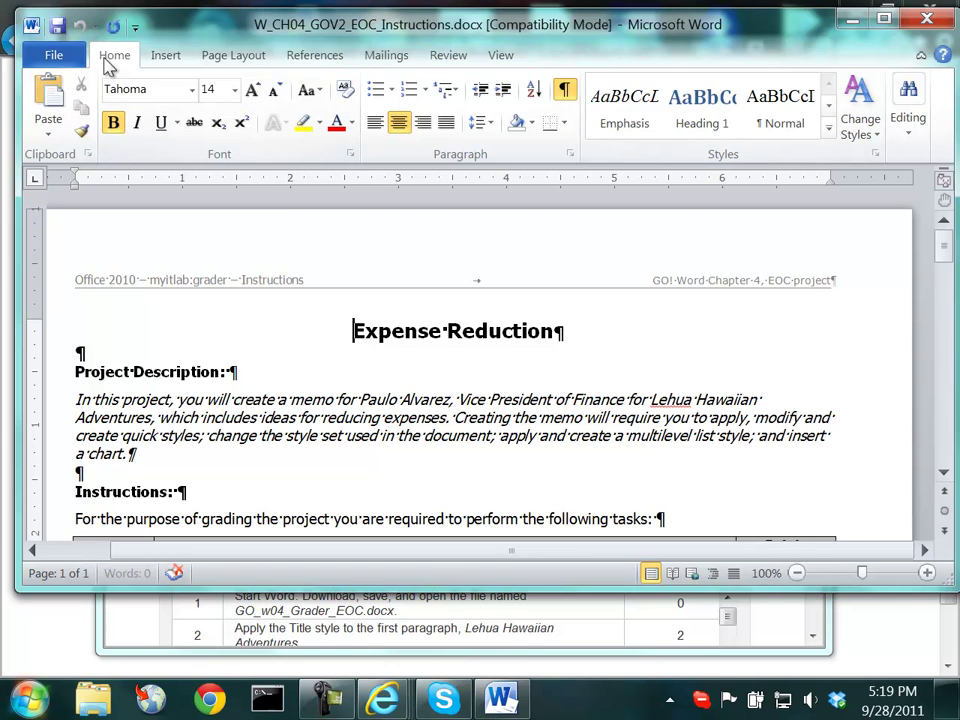
click(55, 57)
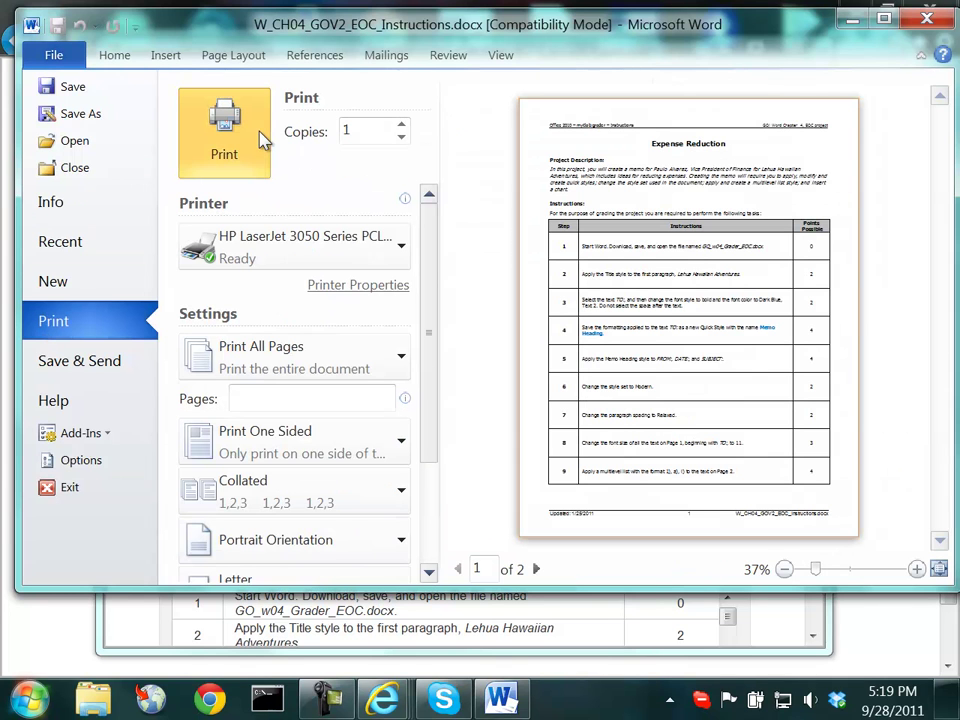
click(224, 130)
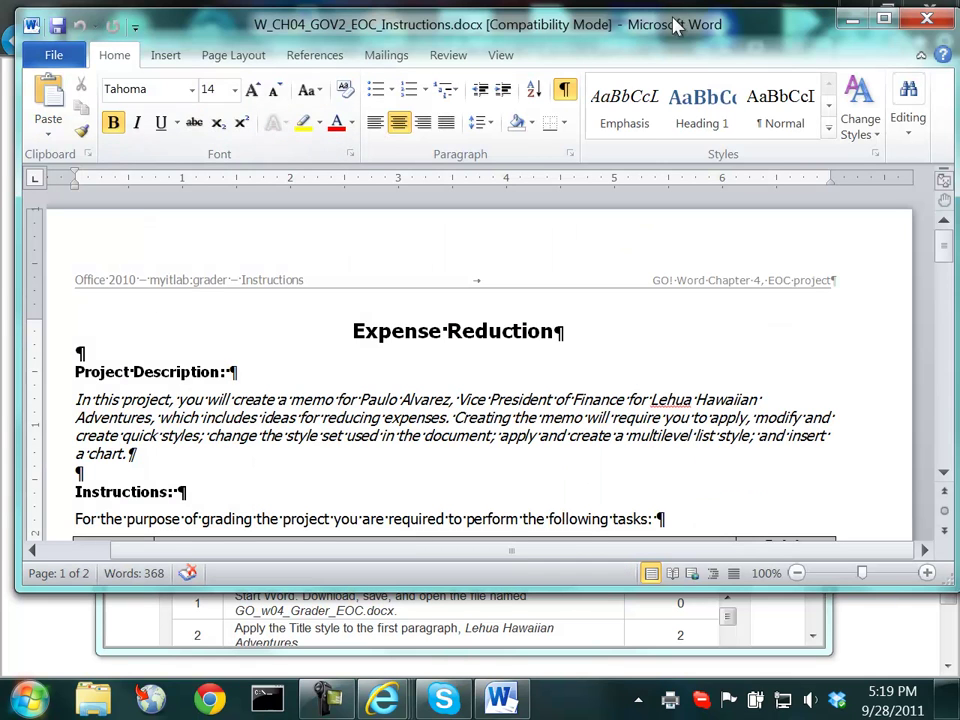
click(927, 18)
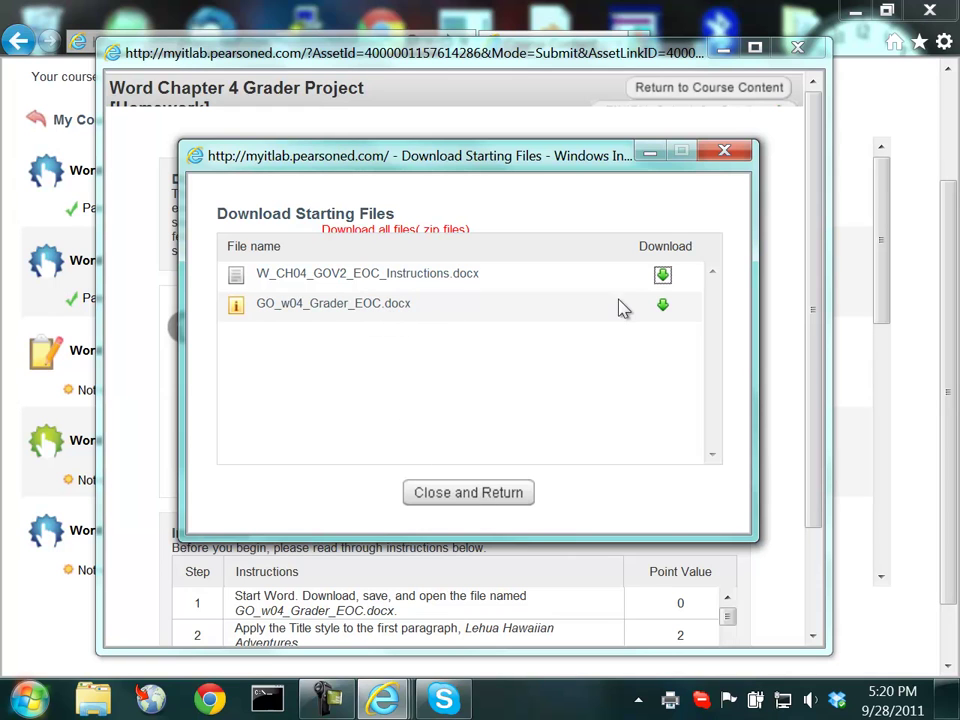
- Download the starting file GO_w04_Grader_EOC.docx and open it in Word from the Downloads folder
click(663, 306)
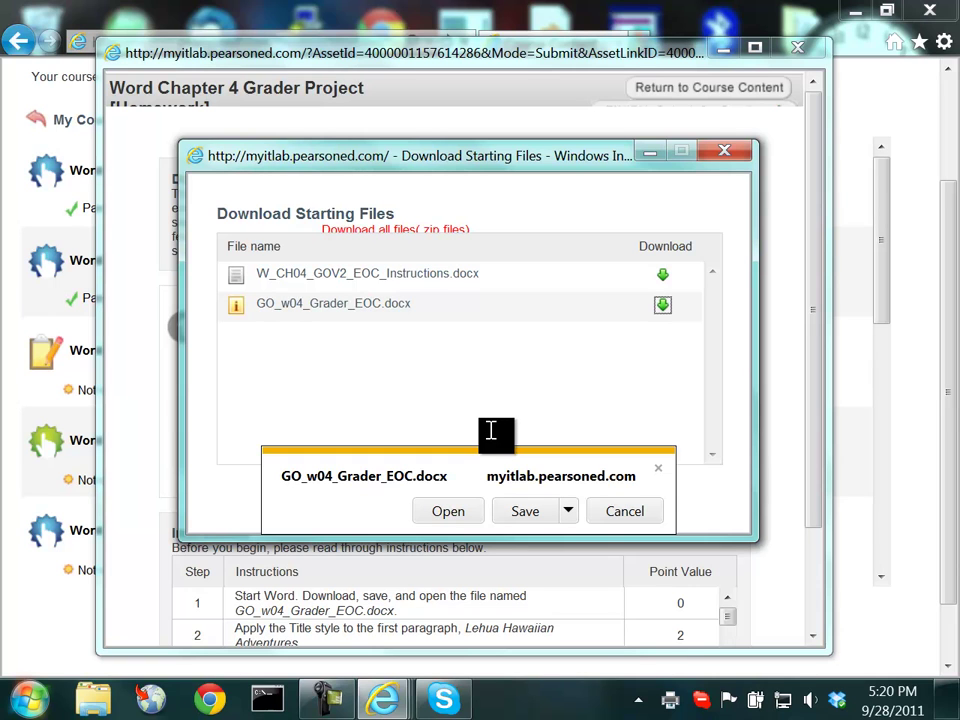
click(540, 520)
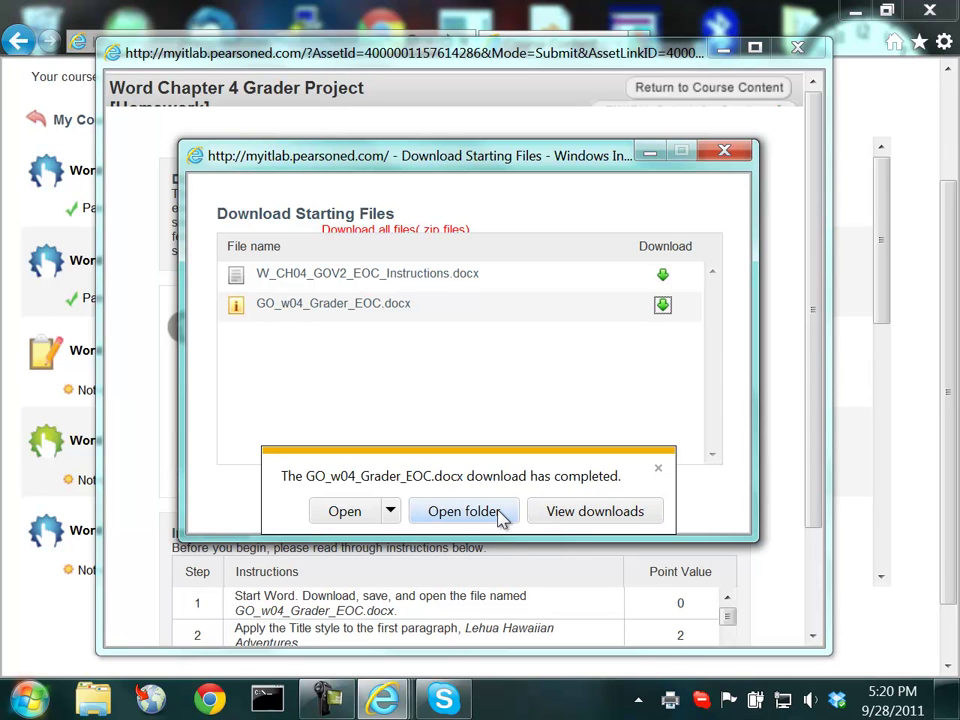
click(500, 515)
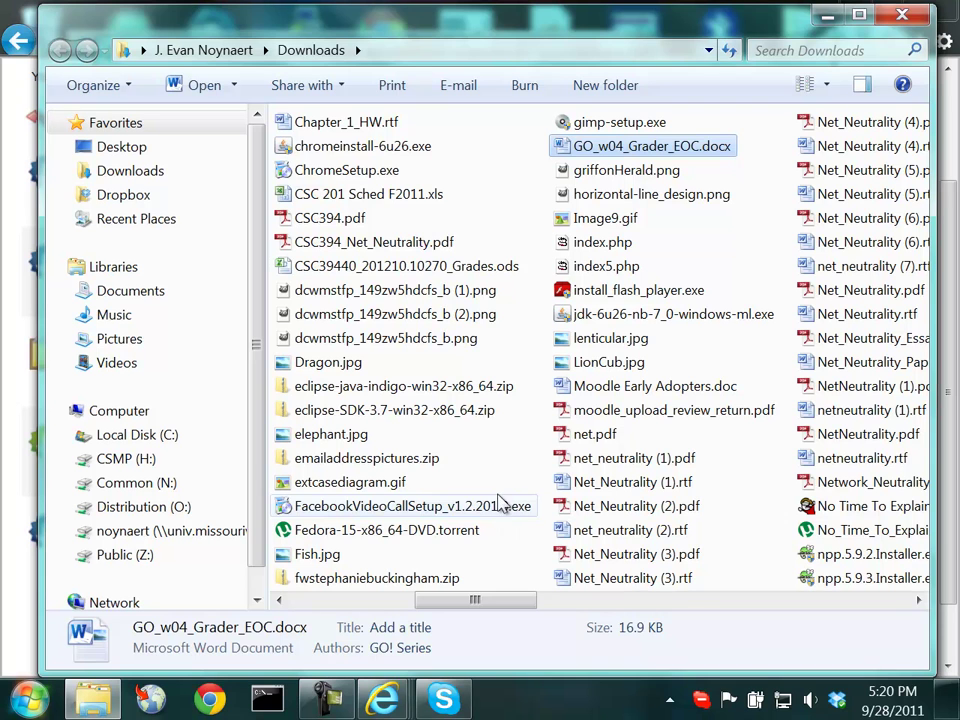
double_click(613, 148)
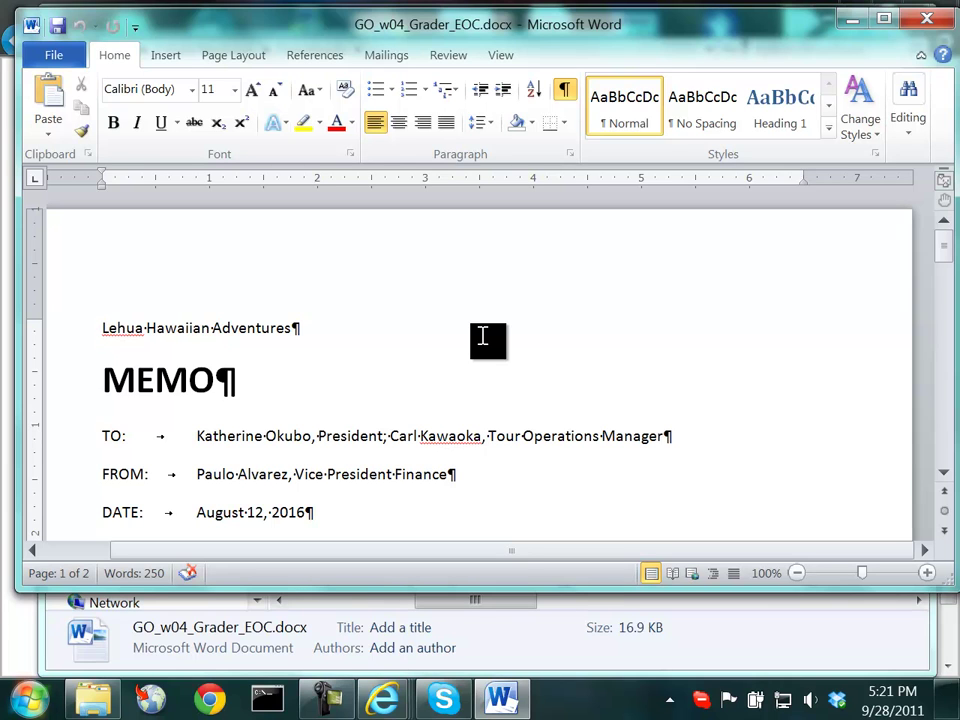
- Apply the Title style to the first paragraph, "Lehua Hawaiian Adventures"
double_click(245, 328)
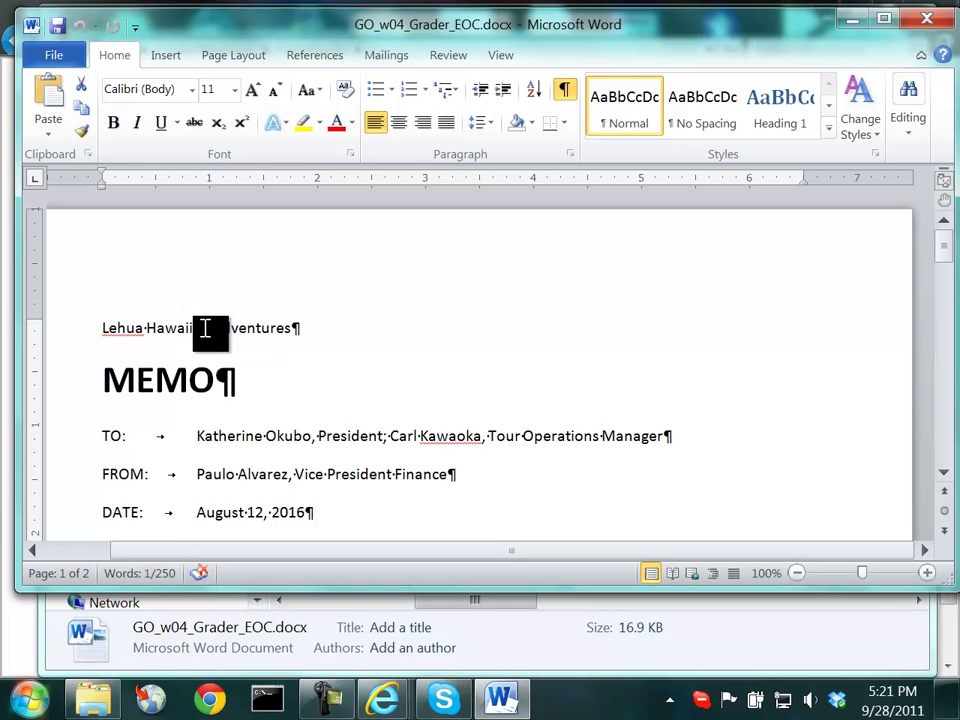
click(205, 328)
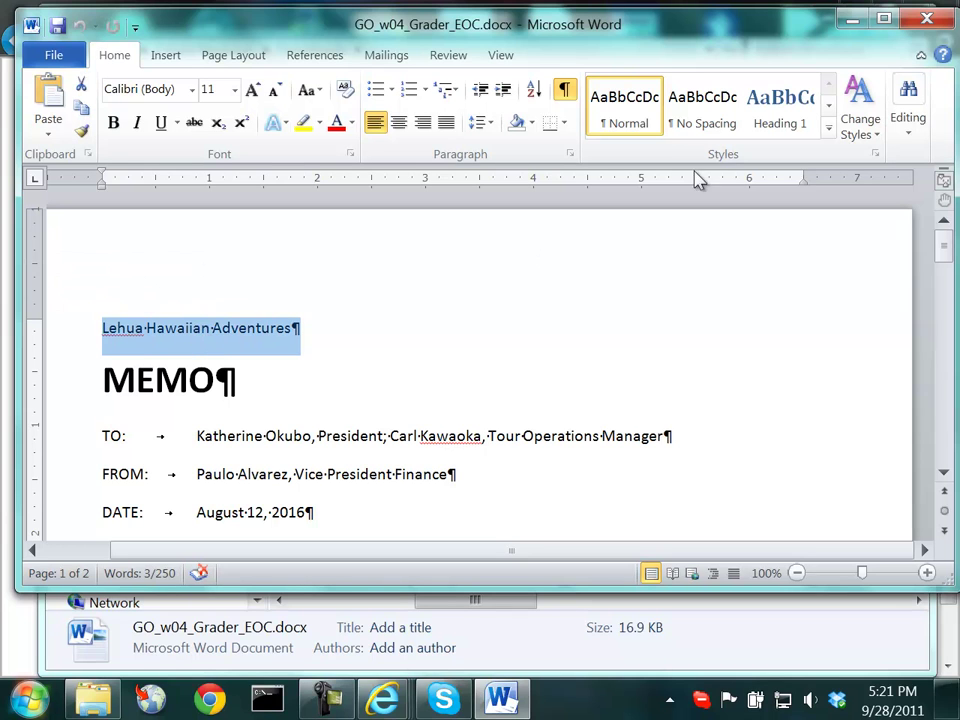
click(829, 107)
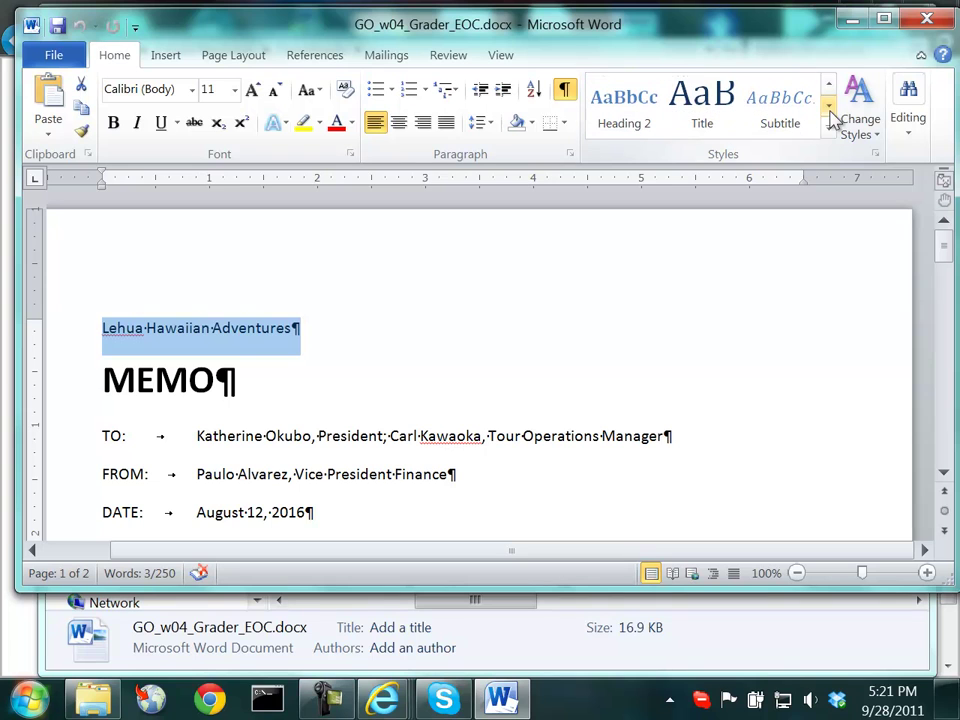
click(702, 110)
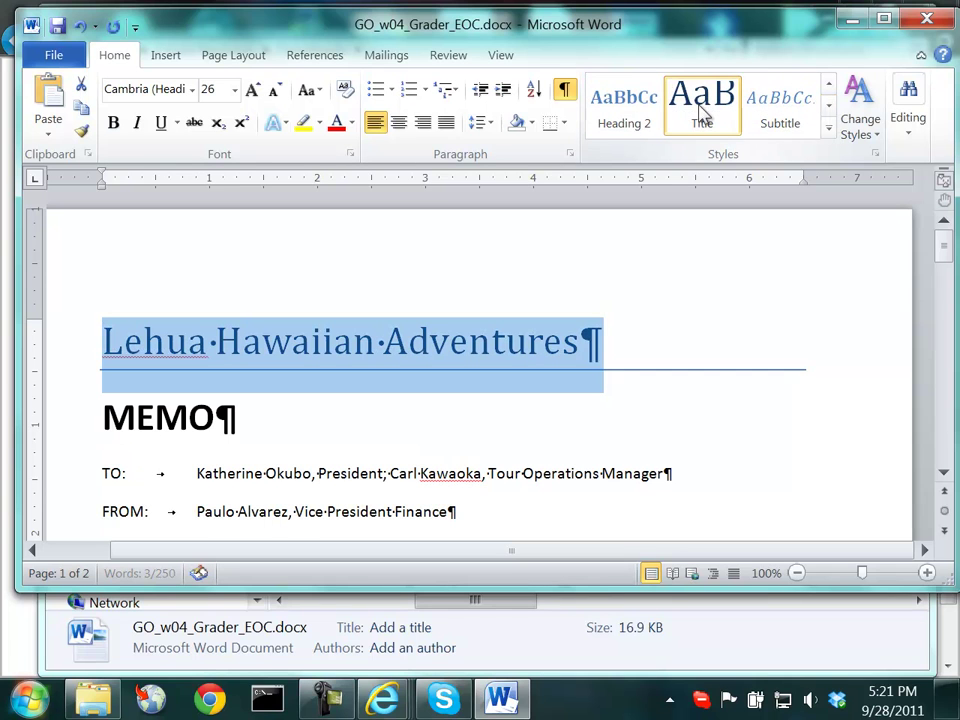
click(720, 343)
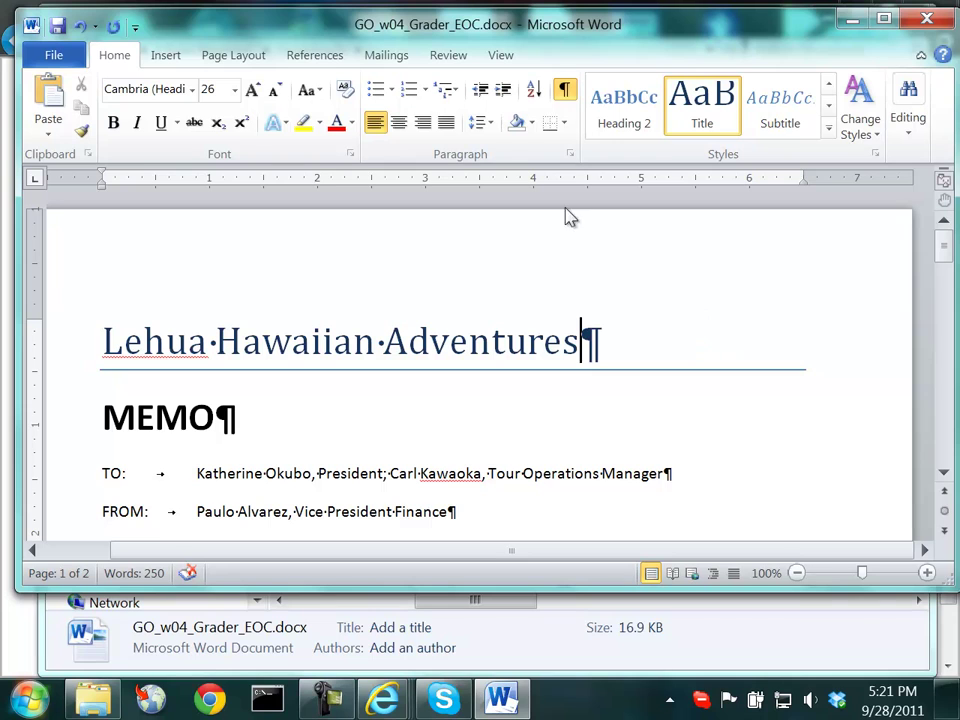
- Save and close the edited memo document, and close Word, the Downloads folder and the starting-files window
click(58, 26)
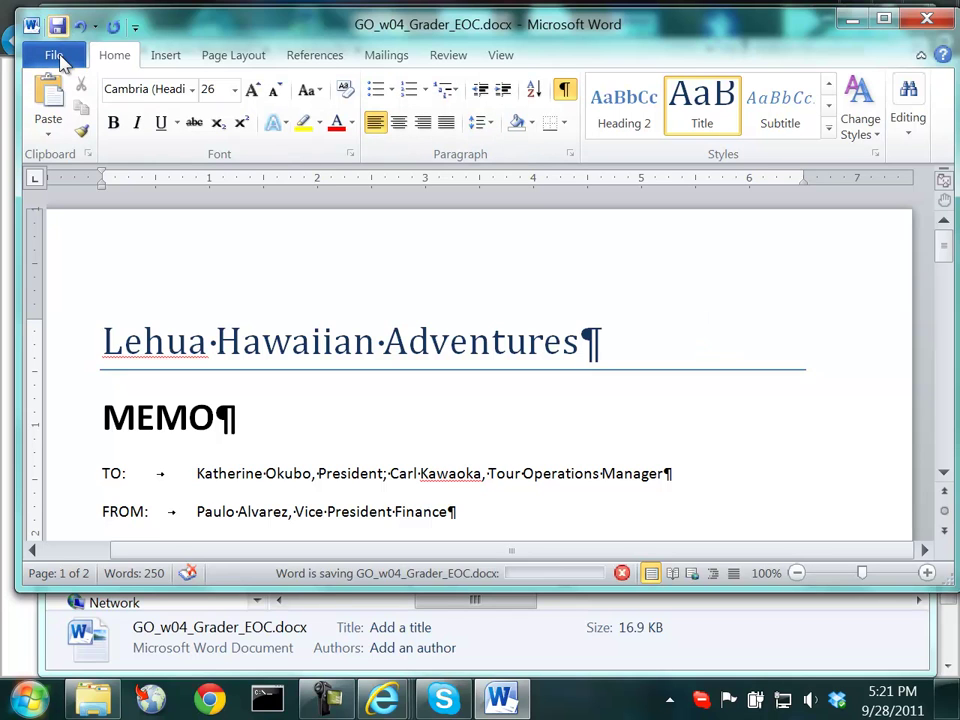
click(55, 57)
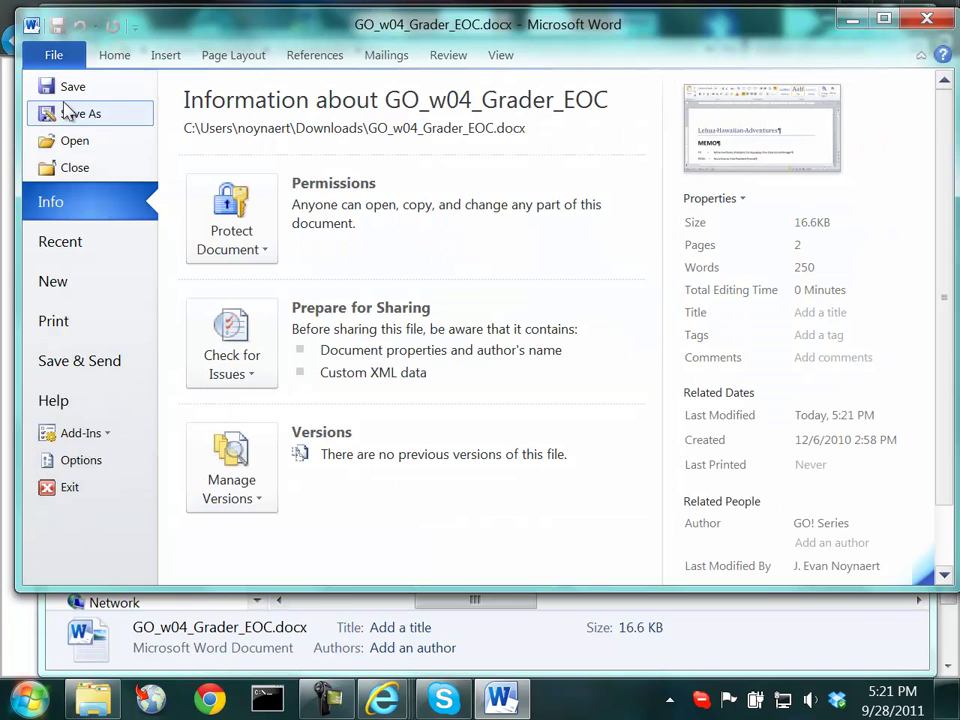
click(62, 90)
click(55, 56)
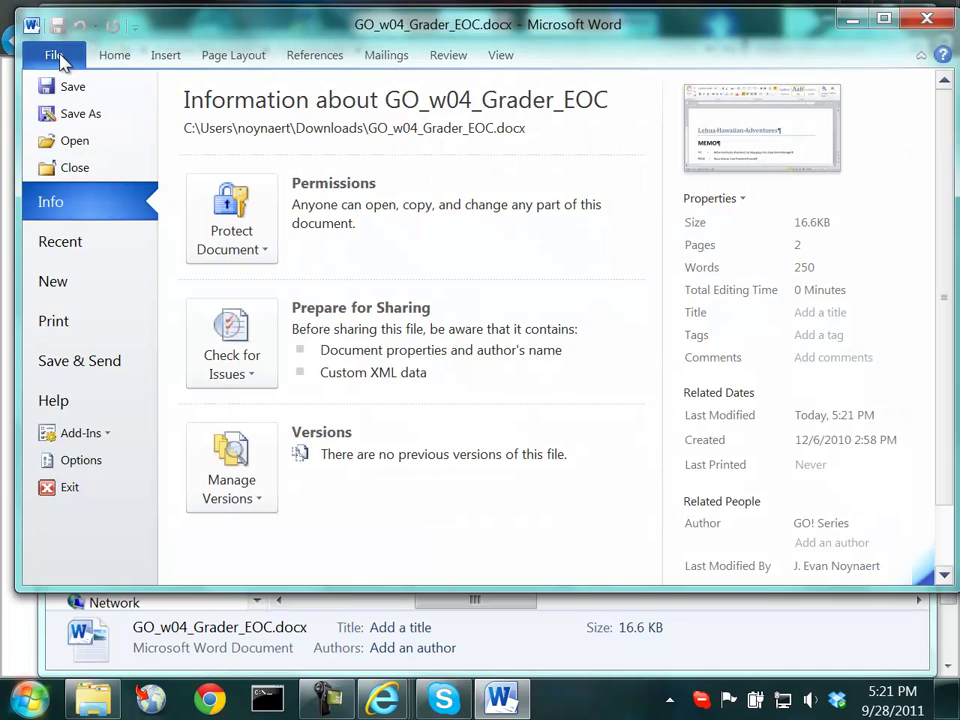
click(70, 168)
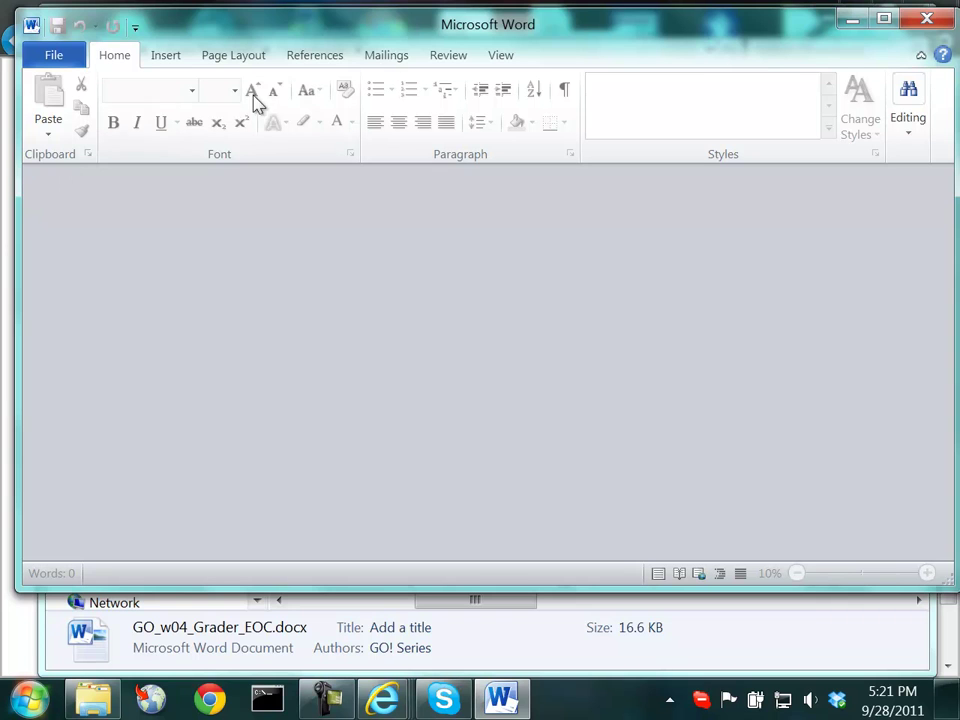
click(926, 24)
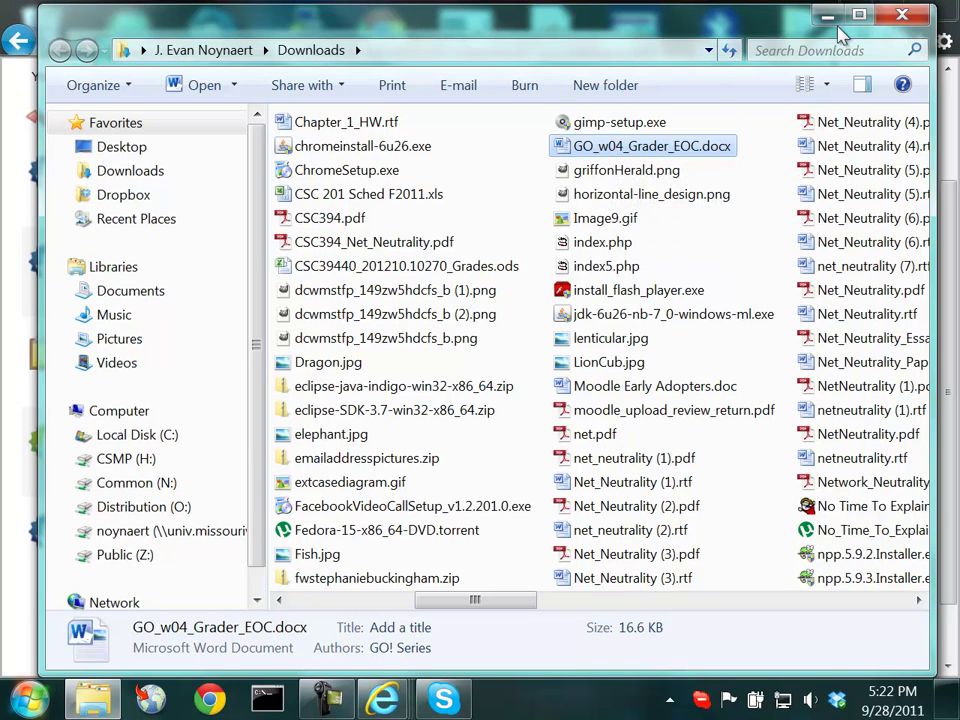
click(900, 16)
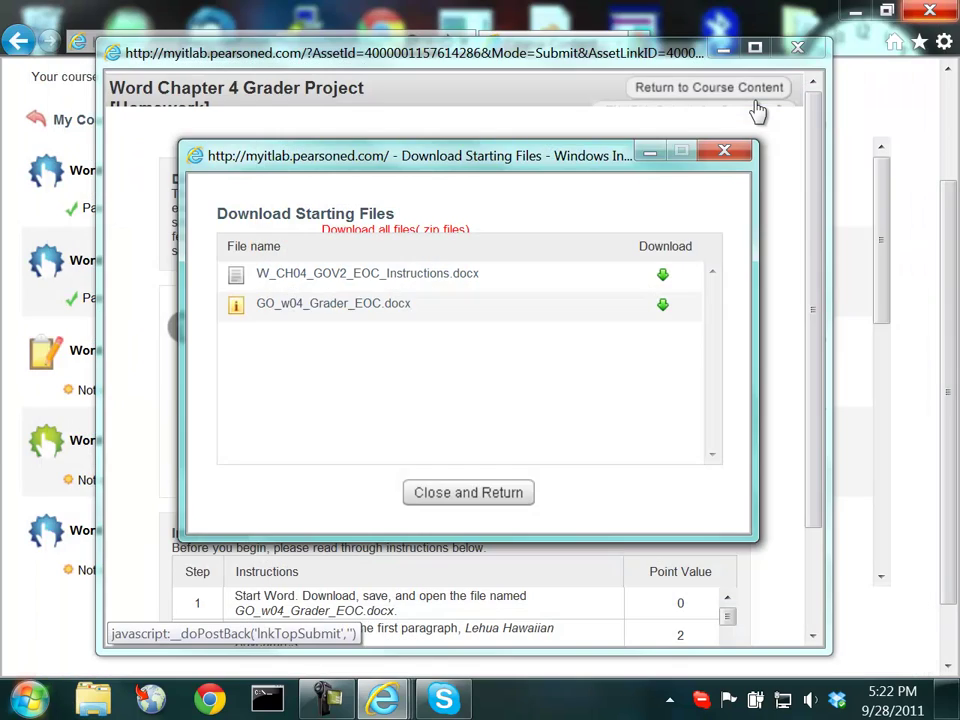
click(716, 153)
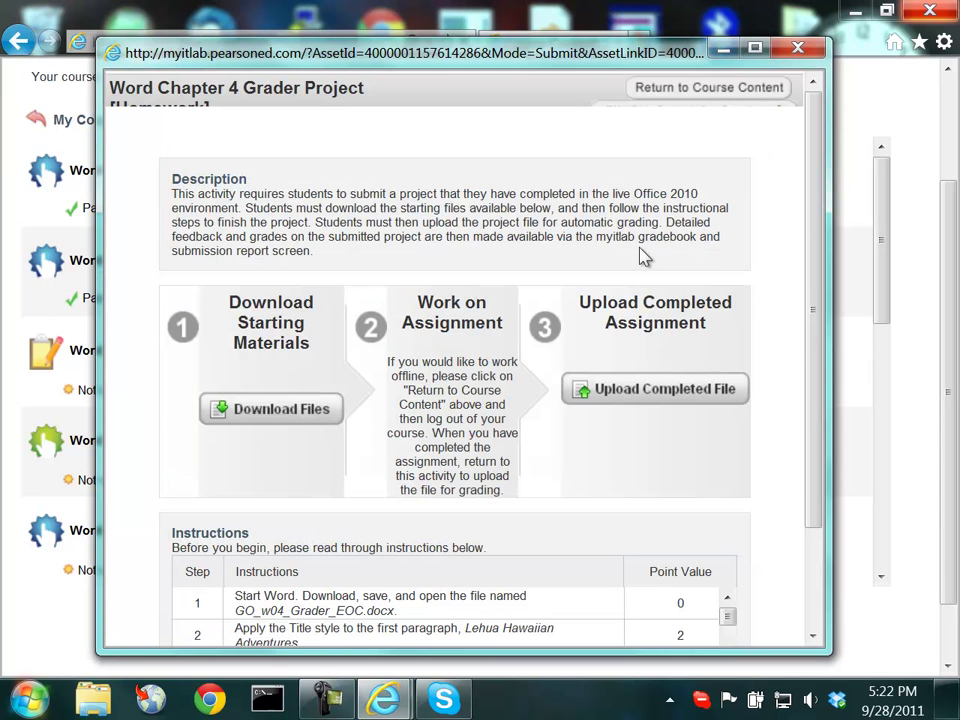
- Upload GO_w04_Grader_EOC.docx from the Downloads folder as the completed file of the grader project
click(632, 393)
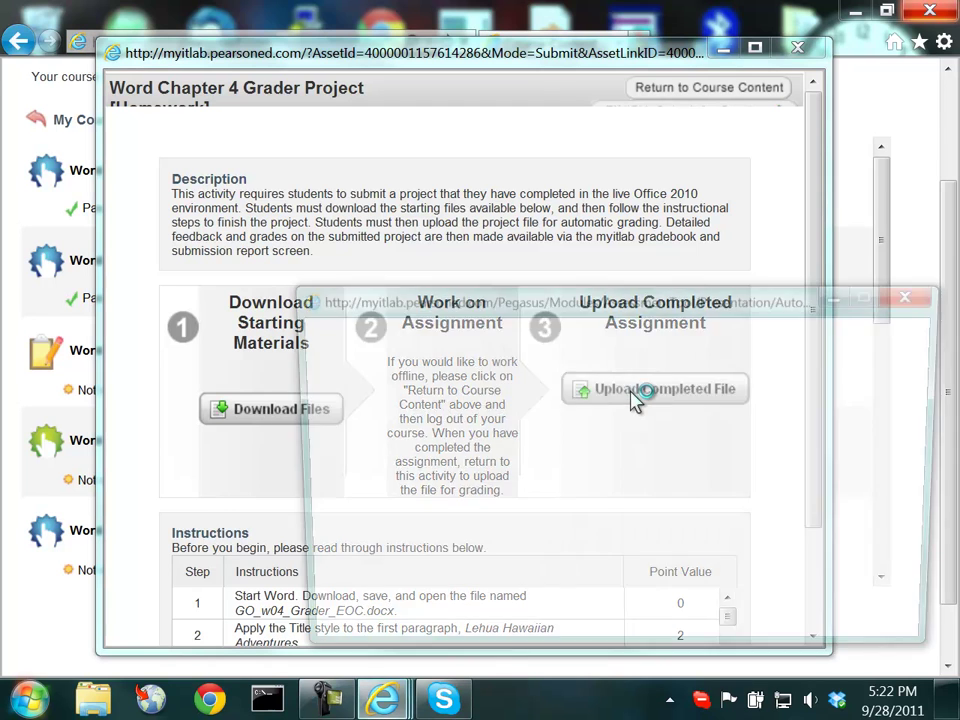
click(839, 416)
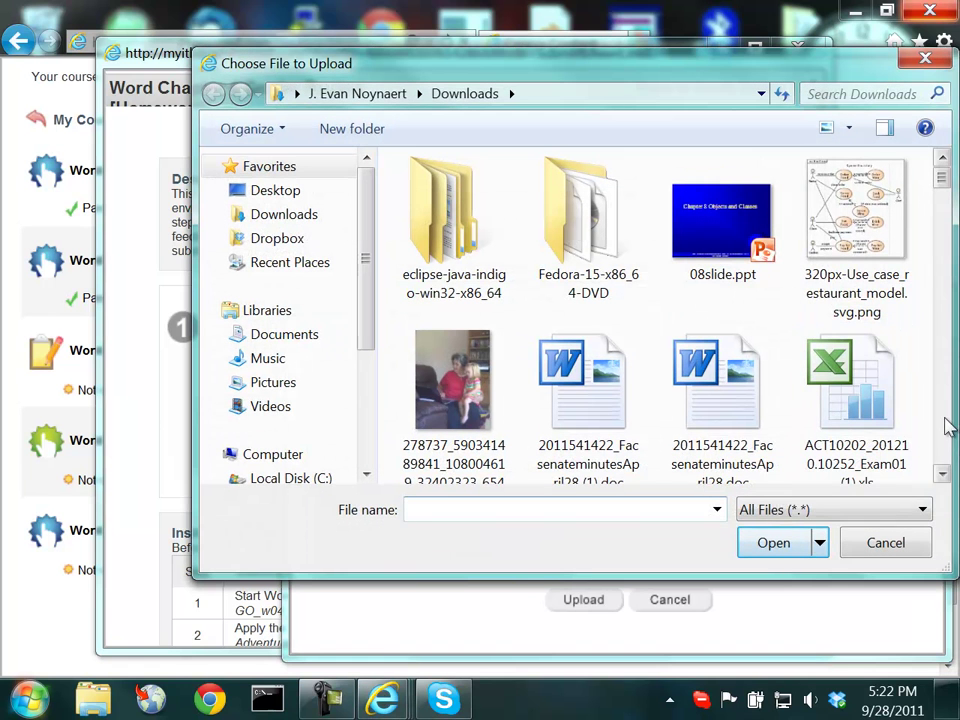
click(943, 476)
click(943, 476)
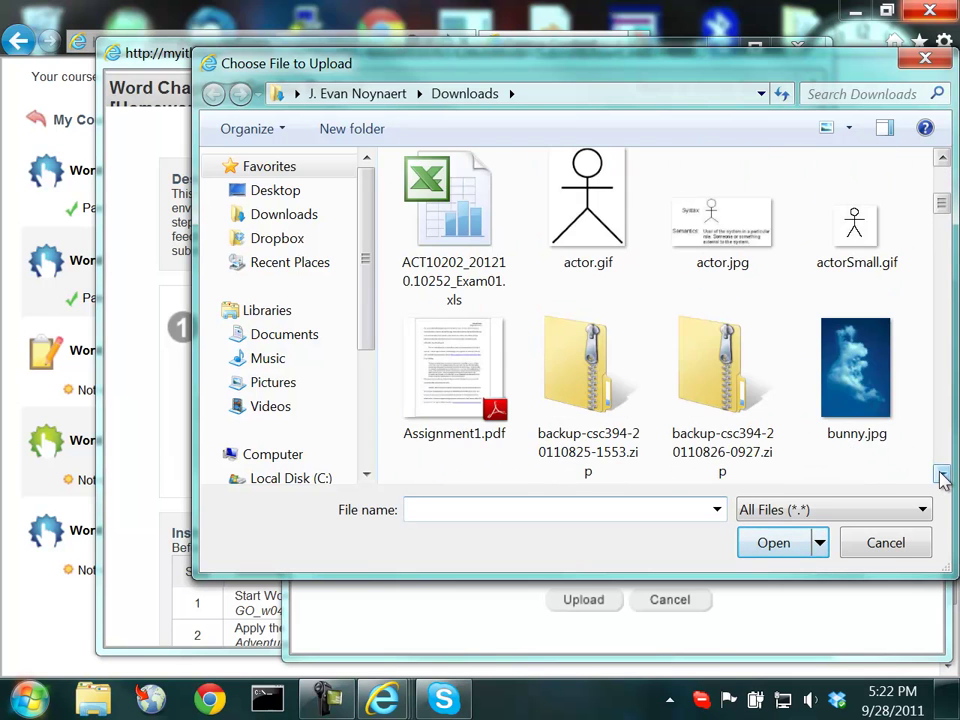
click(943, 476)
click(943, 476)
click(943, 476)
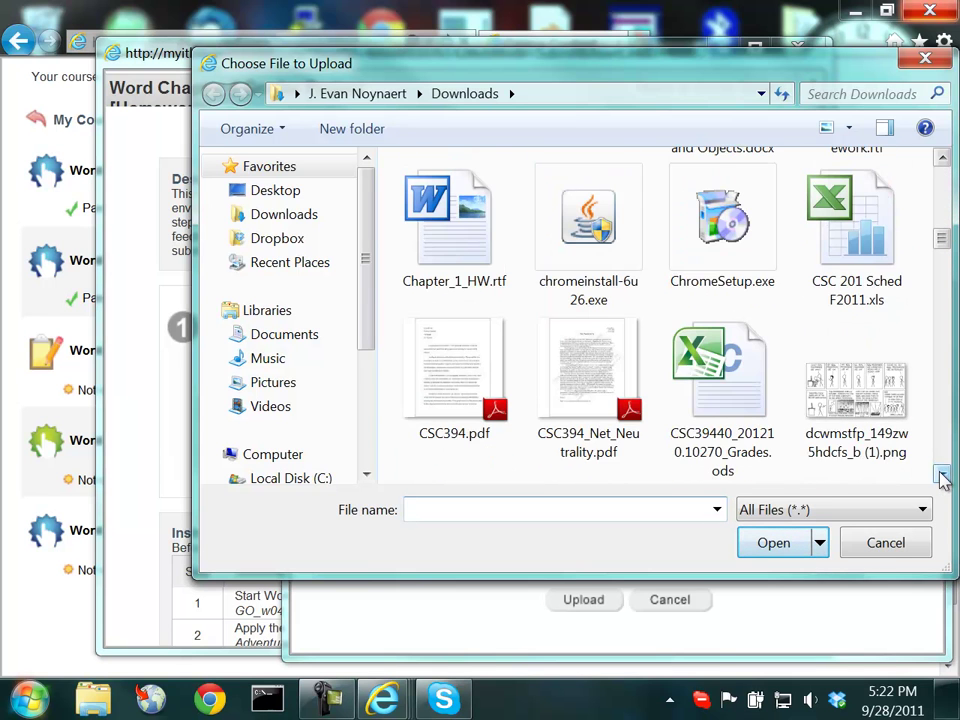
click(943, 476)
click(943, 476)
click(943, 476)
click(943, 476)
click(943, 476)
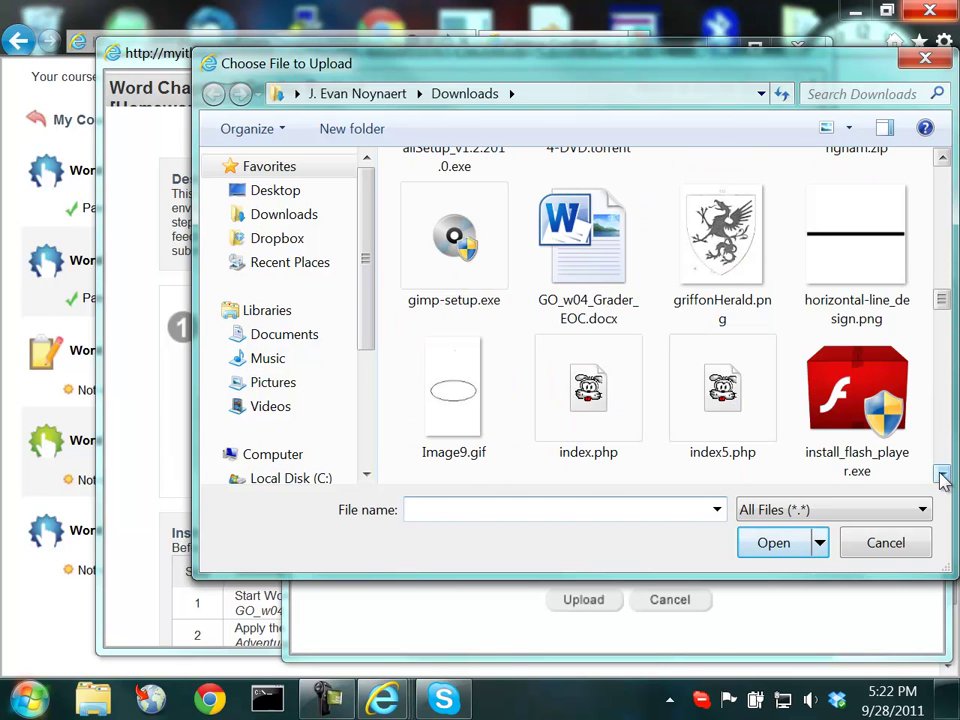
click(563, 250)
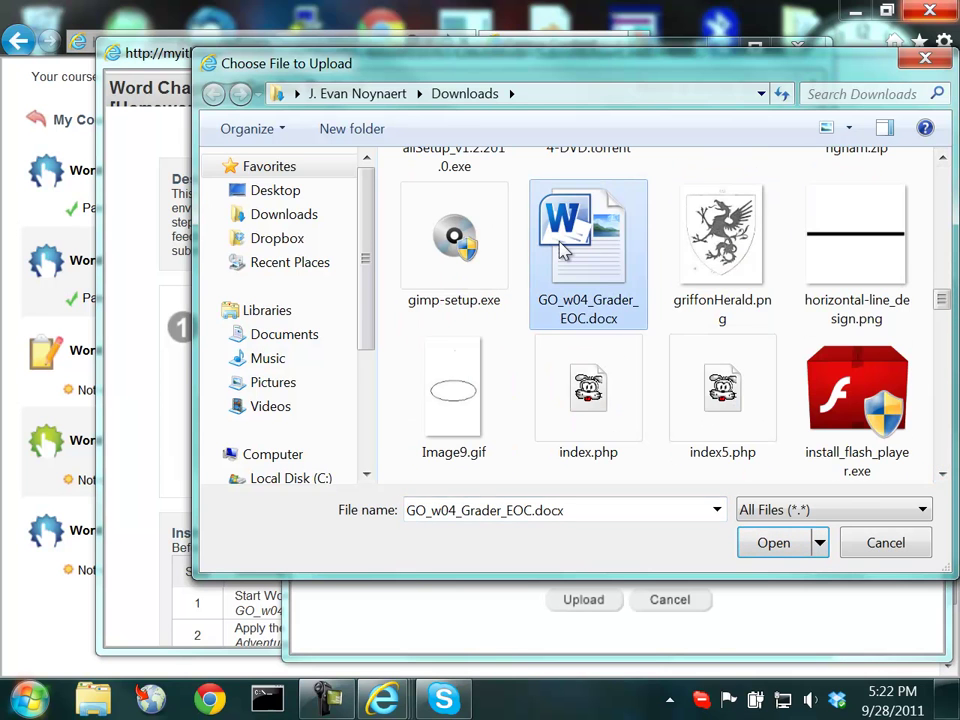
double_click(565, 245)
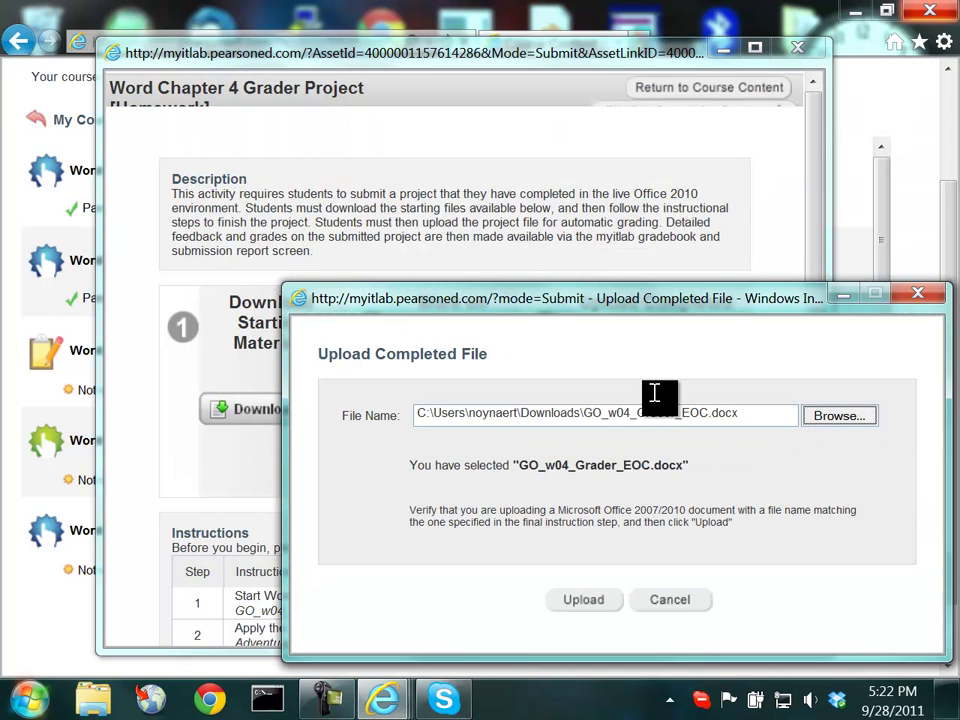
click(603, 610)
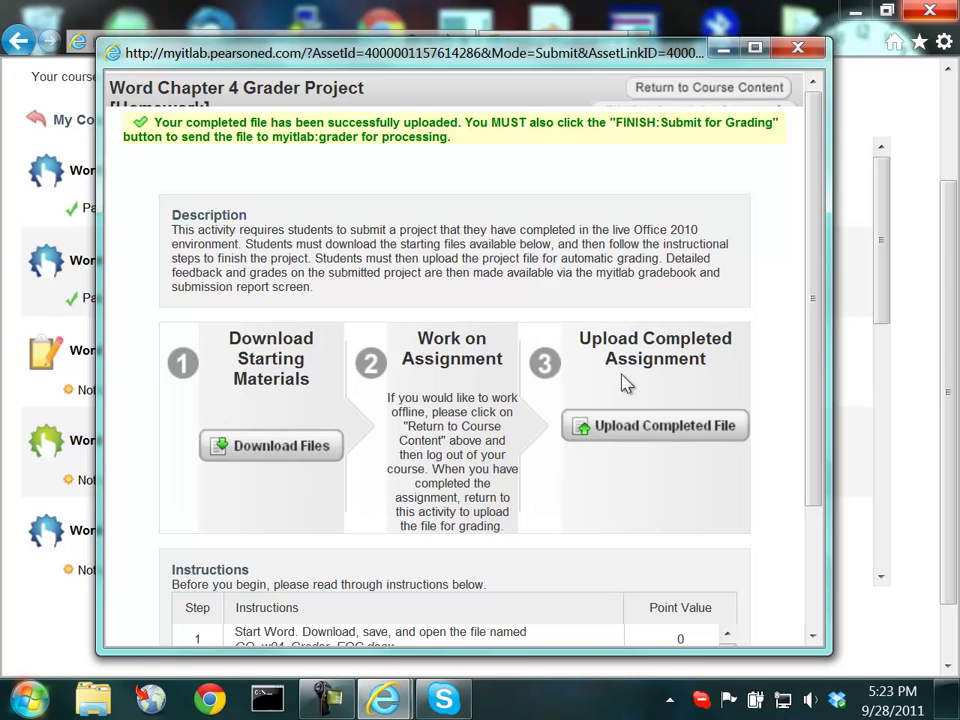
- Close the grader project window and confirm leaving the page to return to the course content
click(797, 52)
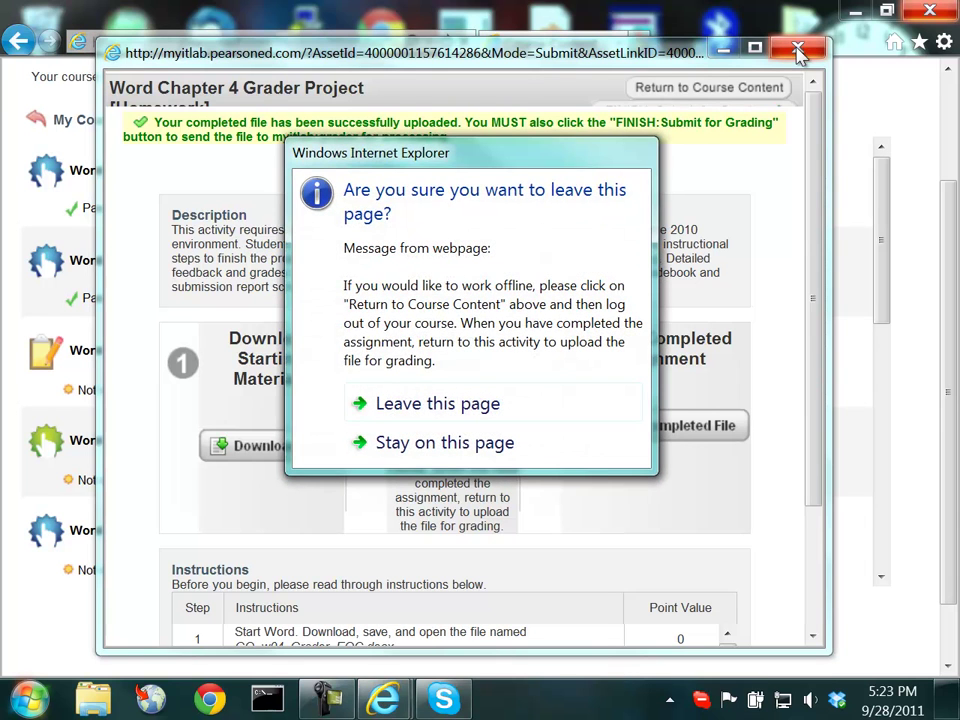
click(448, 410)
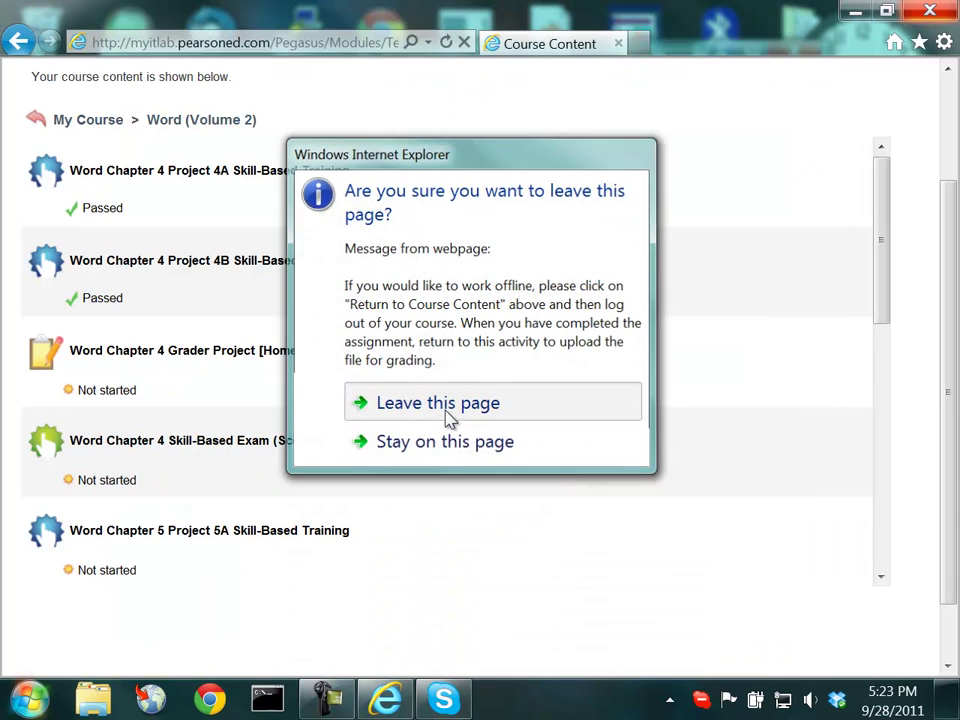